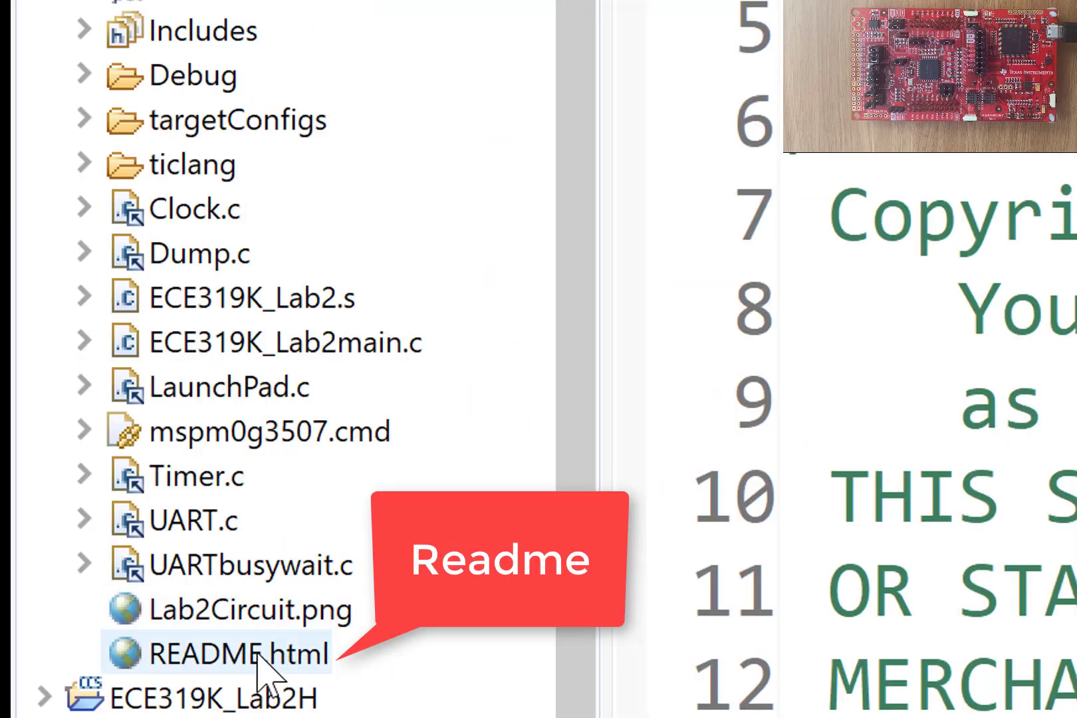
- Open README.html from the ECE319K_Lab2 project in Project Explorer
{"action": "double_click", "coordinate": [257, 654]}
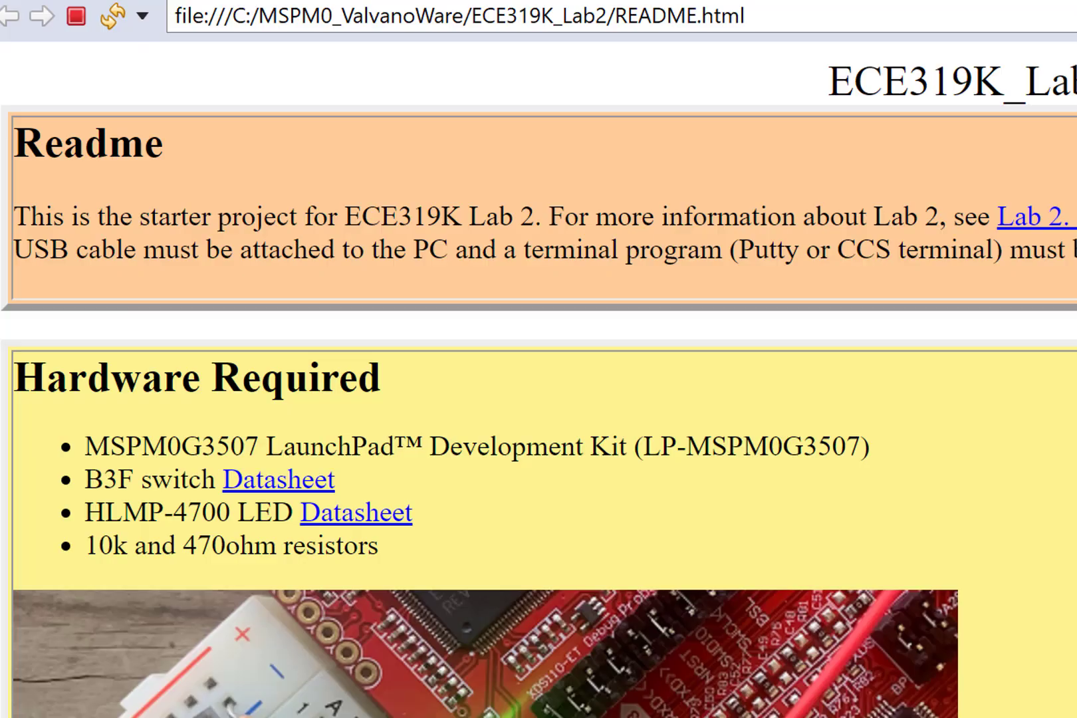
{"action": "scroll", "coordinate": [764, 393], "scroll_direction": "down", "scroll_amount": 8}
{"action": "scroll", "coordinate": [763, 394], "scroll_direction": "down", "scroll_amount": 3}
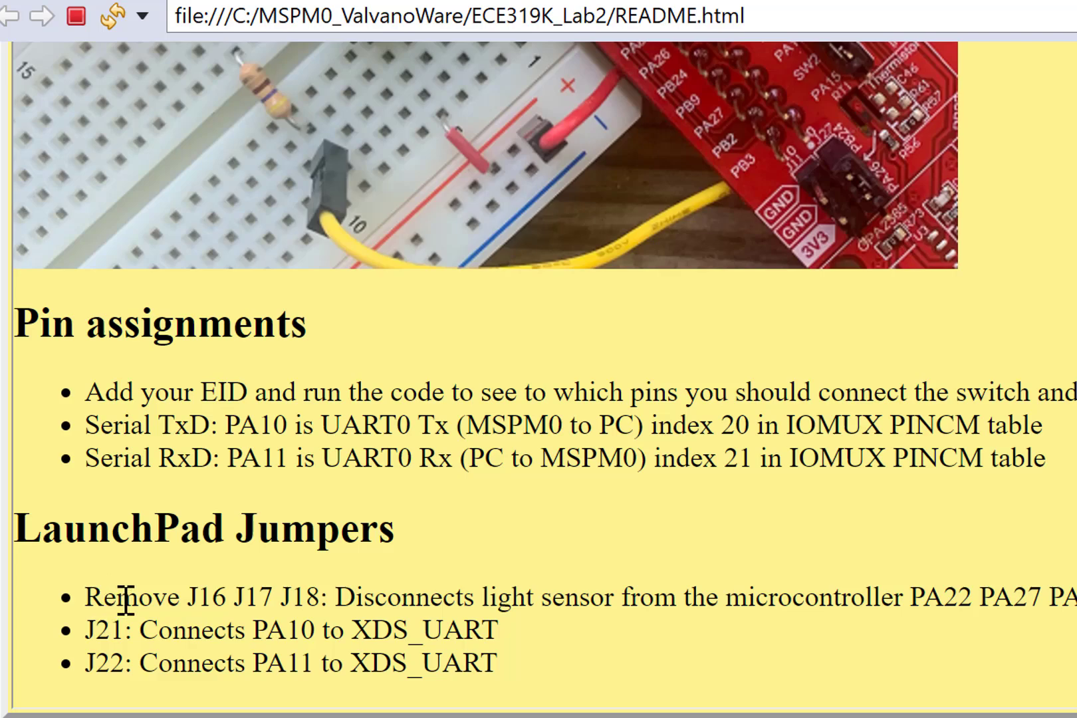
- Highlight the README lines on removing J16–J18 and connecting the J21 and J22 jumpers
{"action": "left_click_drag", "start_coordinate": [86, 587], "coordinate": [376, 594]}
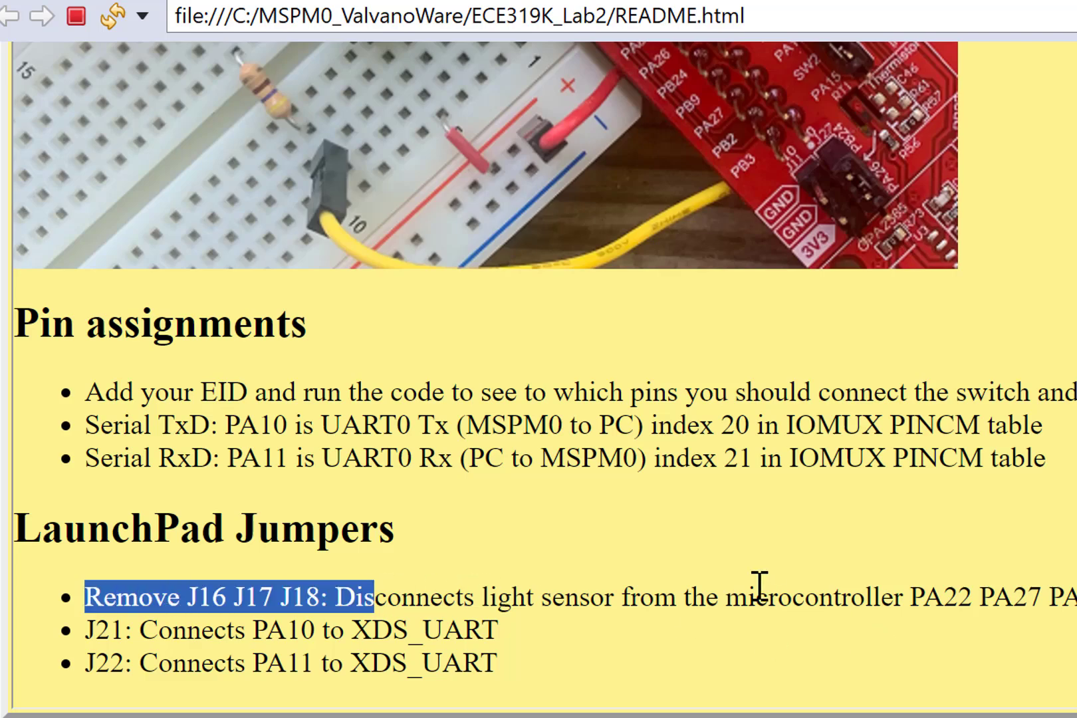
{"action": "left_click_drag", "start_coordinate": [141, 628], "coordinate": [490, 664]}
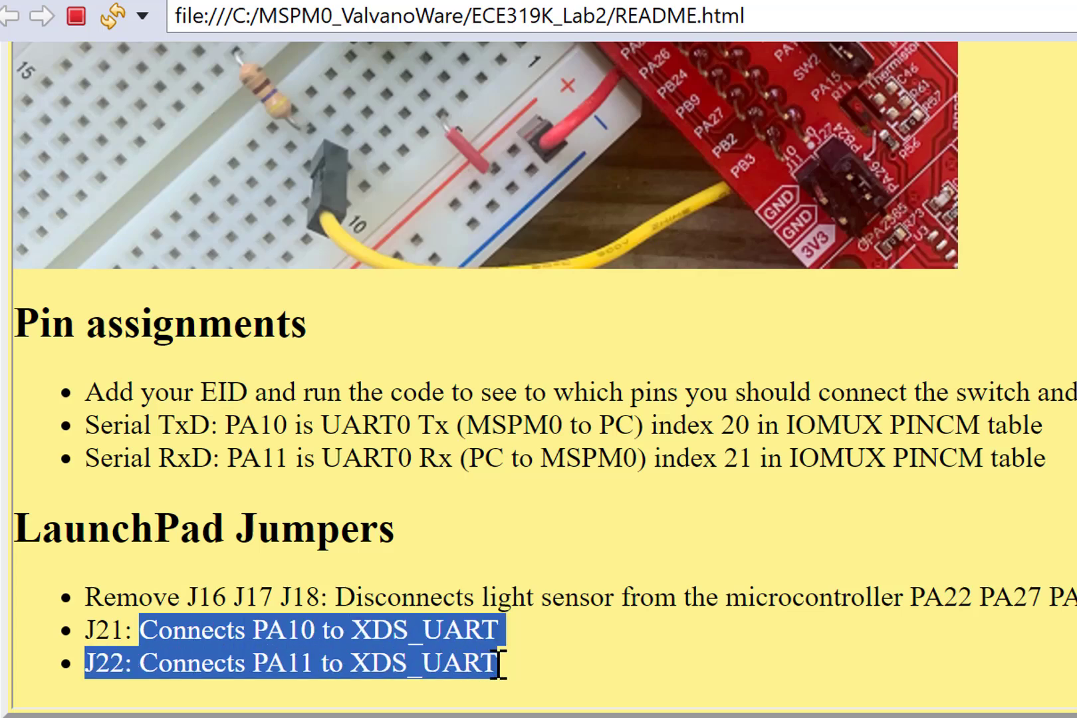